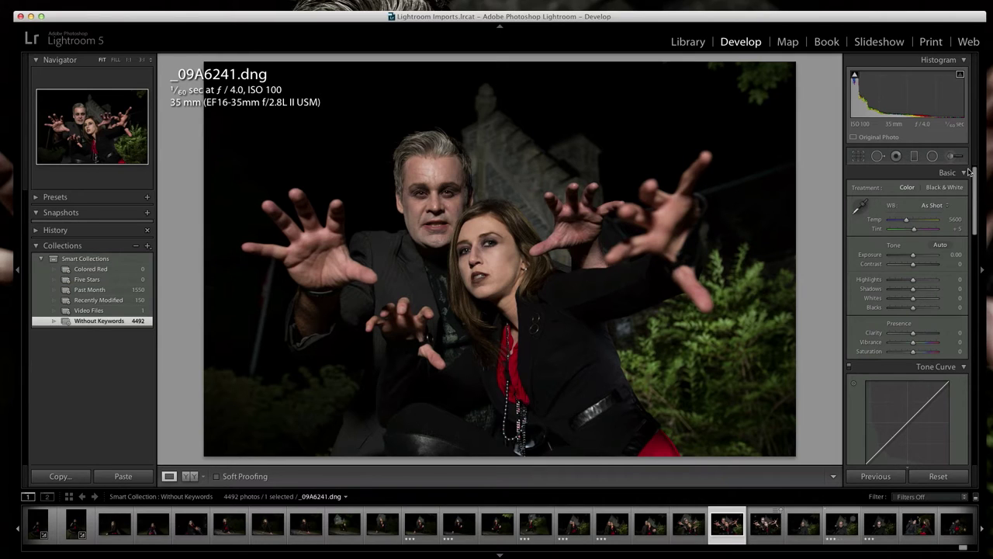
# Send the photo _09A6241.dng to Photoshop CC for editing and enlarge its Camera Raw window.
pyautogui.rightClick(718, 530)
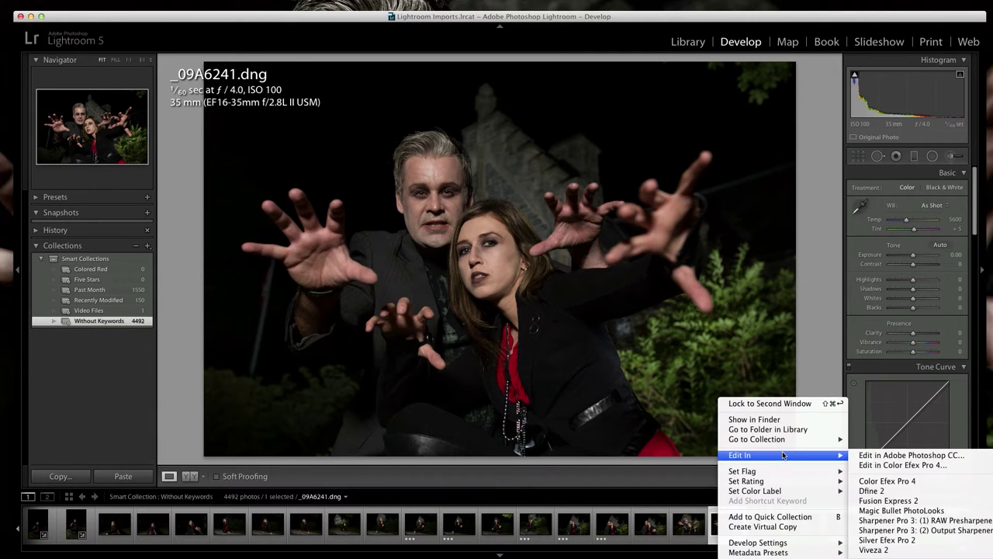
pyautogui.moveTo(783, 456)
pyautogui.click(912, 454)
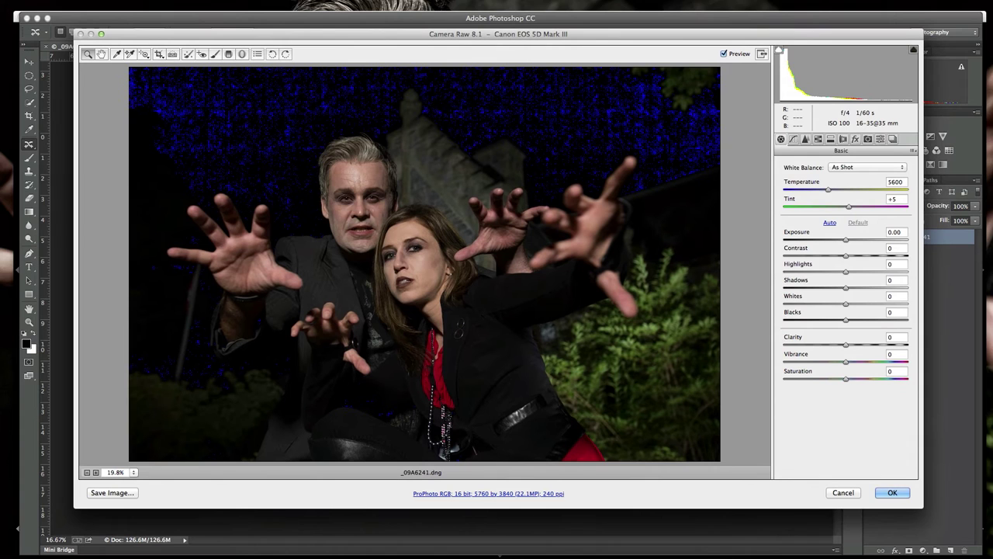
pyautogui.moveTo(922, 505); pyautogui.dragTo(971, 551)
pyautogui.moveTo(683, 35); pyautogui.dragTo(664, 22)
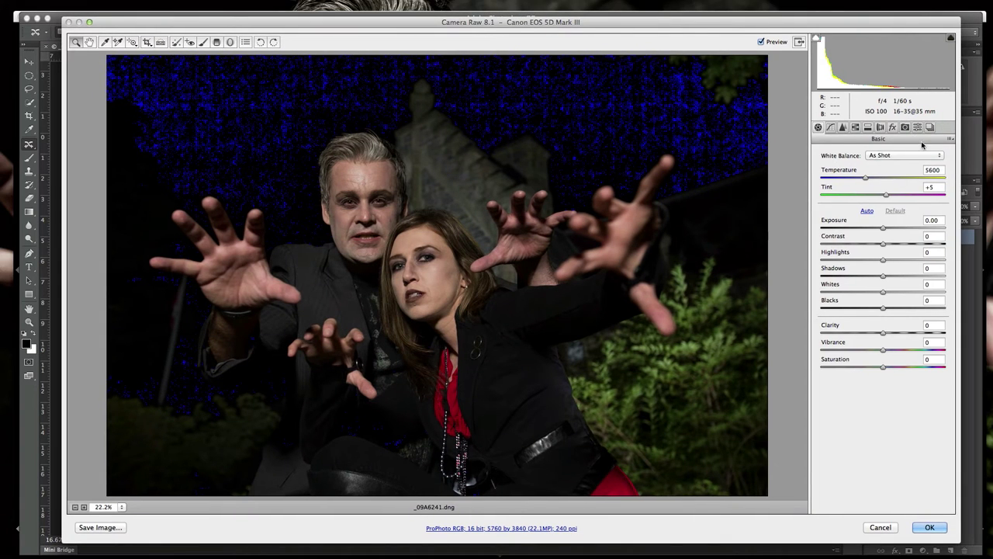
# Set the photo's camera calibration profile to 35mmaug15vamp.
pyautogui.click(905, 127)
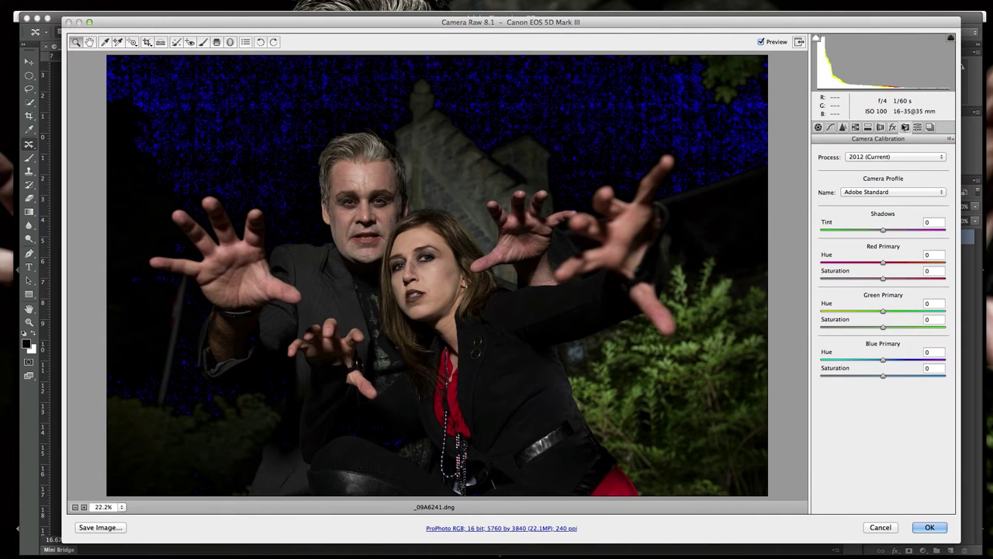
pyautogui.click(942, 193)
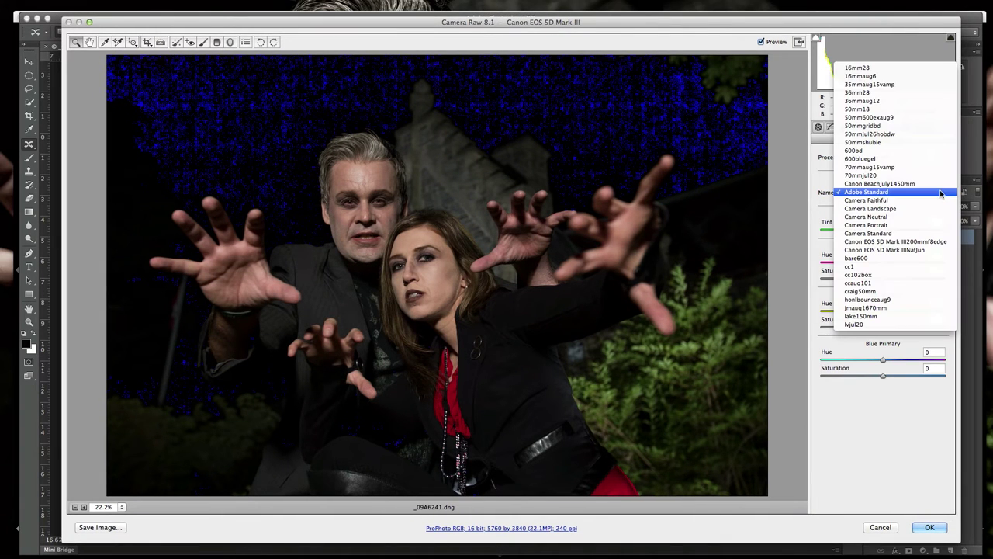
pyautogui.click(917, 85)
# Turn on chromatic aberration removal and lens profile corrections for the photo.
pyautogui.click(879, 128)
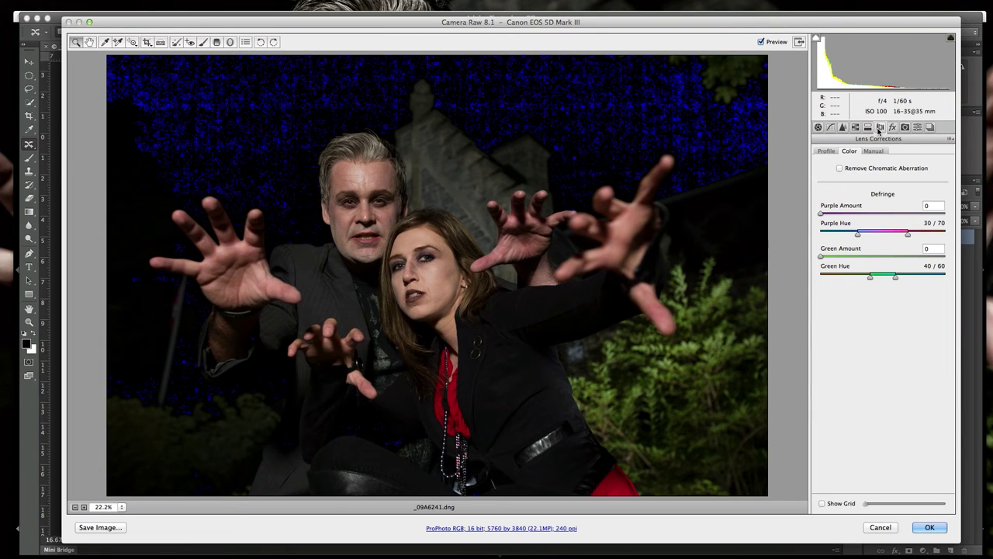
pyautogui.click(839, 169)
pyautogui.click(825, 152)
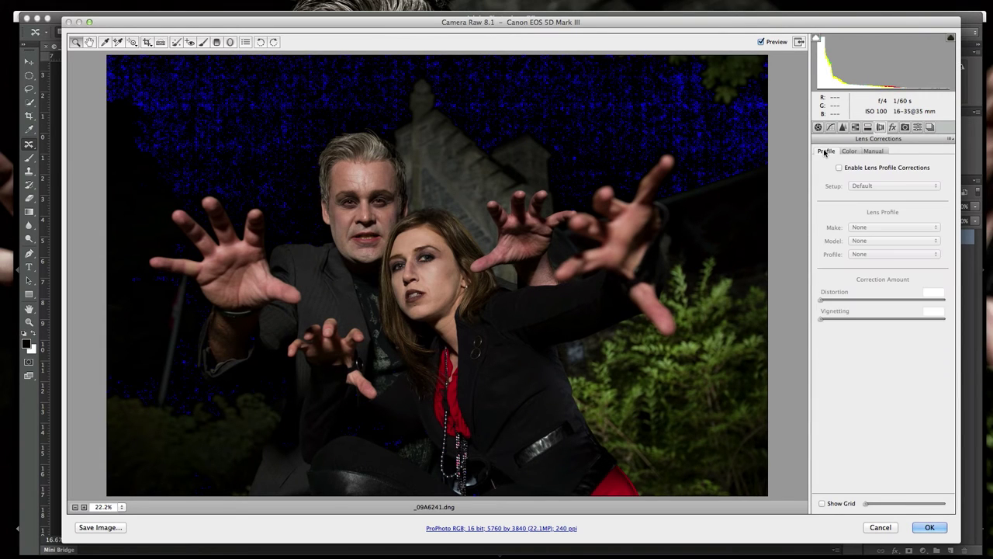
pyautogui.click(850, 152)
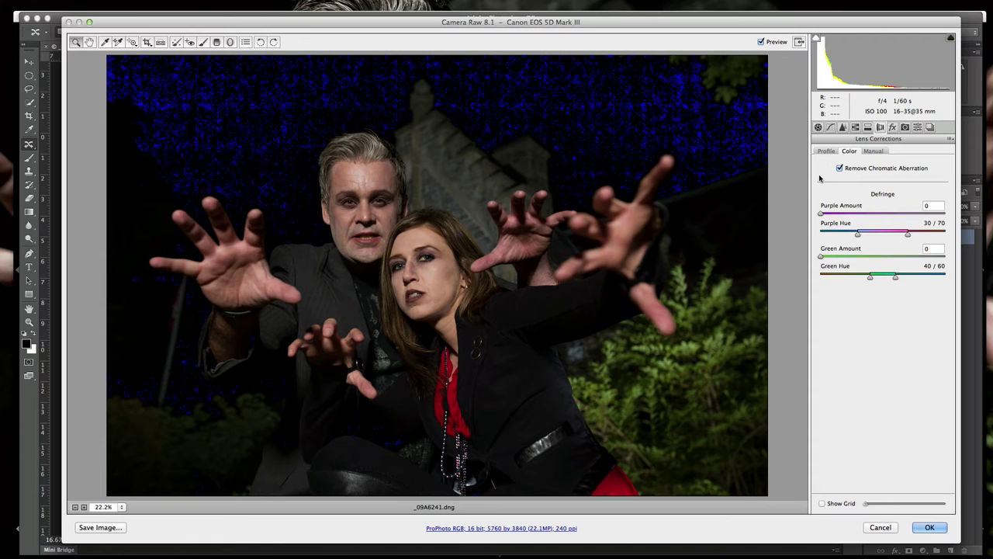
pyautogui.click(826, 152)
pyautogui.click(839, 167)
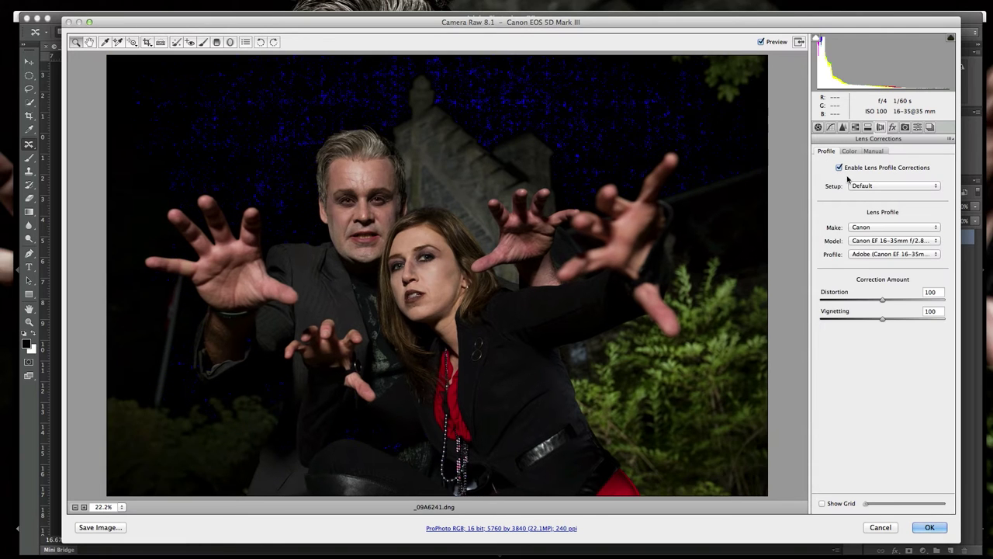
# Set Temperature to 5700, Tint to +33, Contrast to -11 and Shadows to +8, and apply the raw adjustments.
pyautogui.click(818, 126)
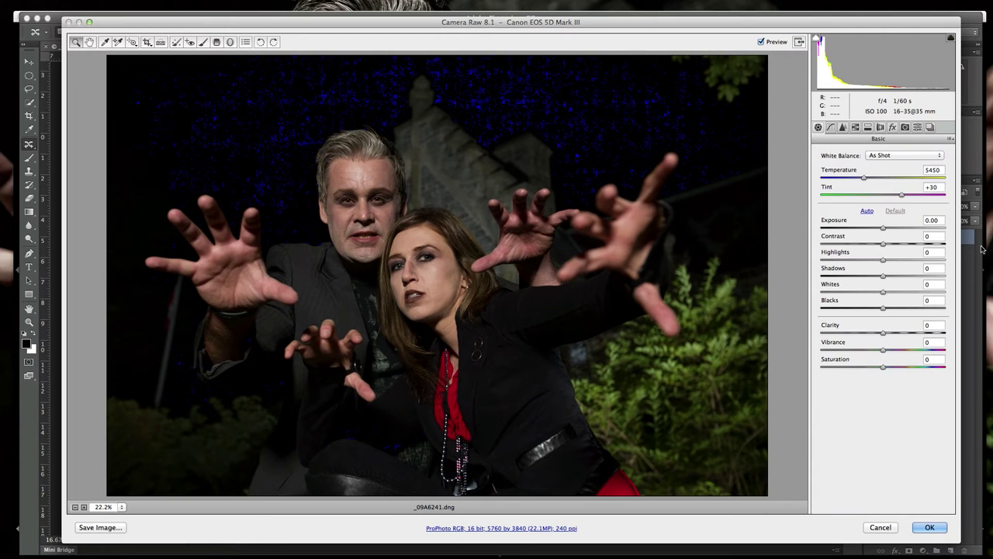
pyautogui.moveTo(864, 178); pyautogui.dragTo(867, 179)
pyautogui.moveTo(900, 195); pyautogui.dragTo(901, 196)
pyautogui.moveTo(882, 246); pyautogui.dragTo(889, 278)
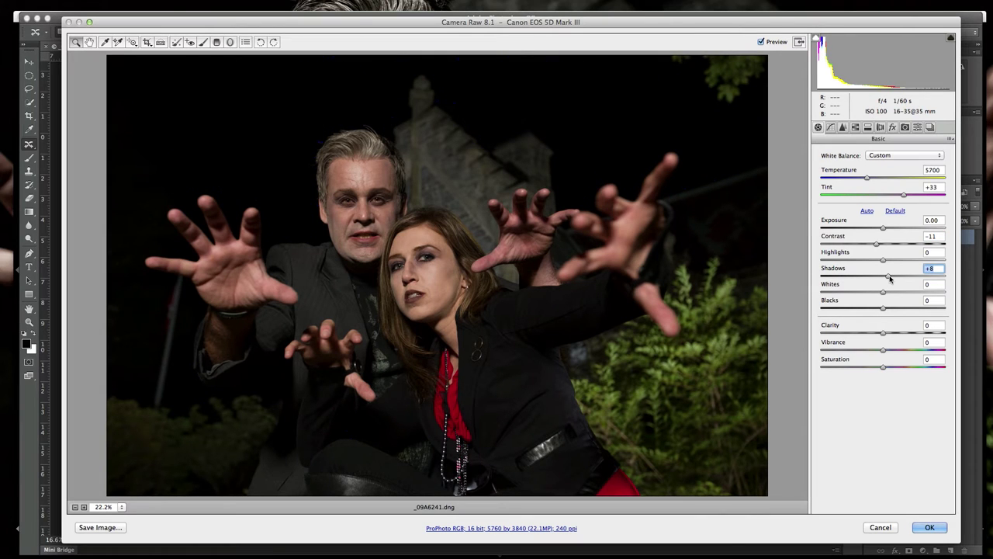
pyautogui.click(931, 527)
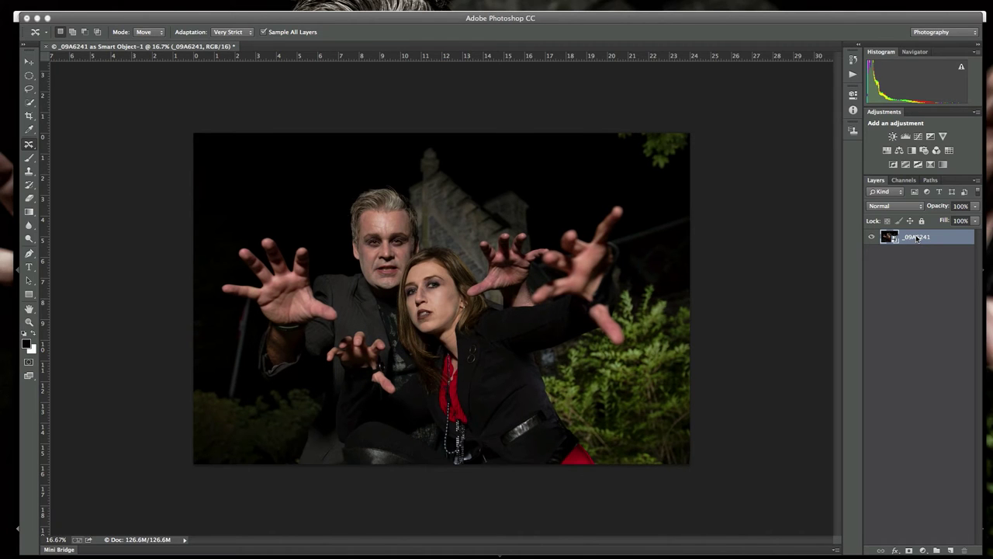
# Duplicate the photo layer as a new independent smart object and set its blend mode to Soft Light.
pyautogui.rightClick(916, 238)
pyautogui.click(963, 300)
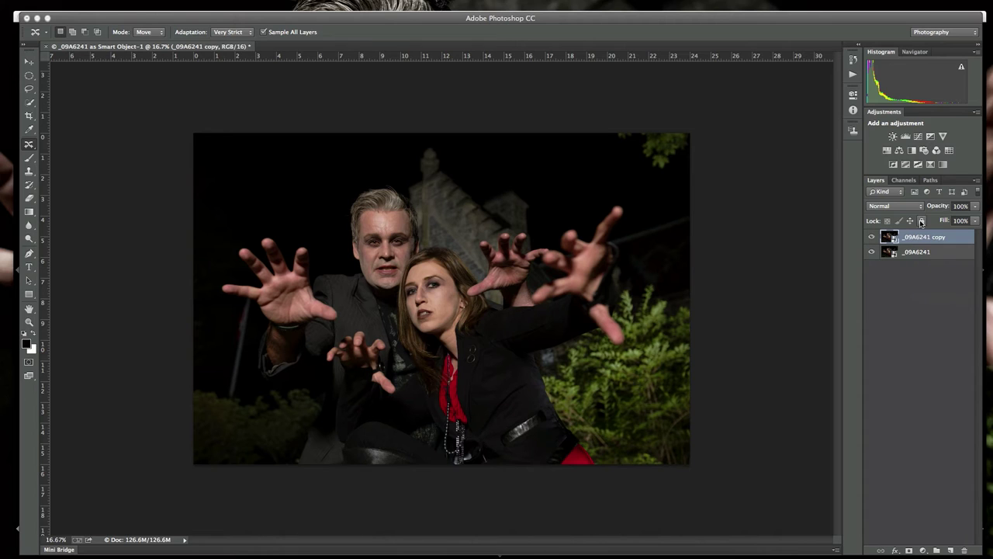
pyautogui.click(919, 207)
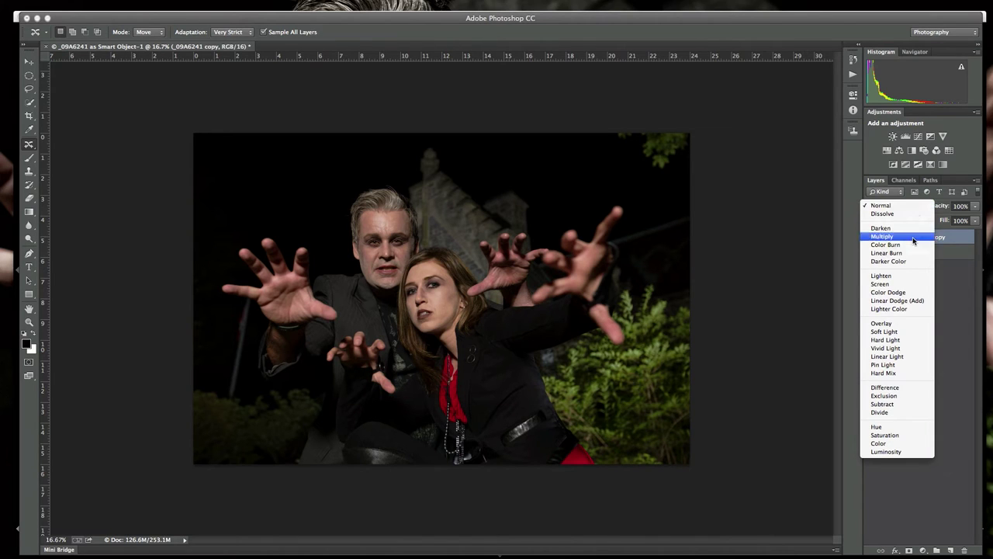
pyautogui.click(897, 332)
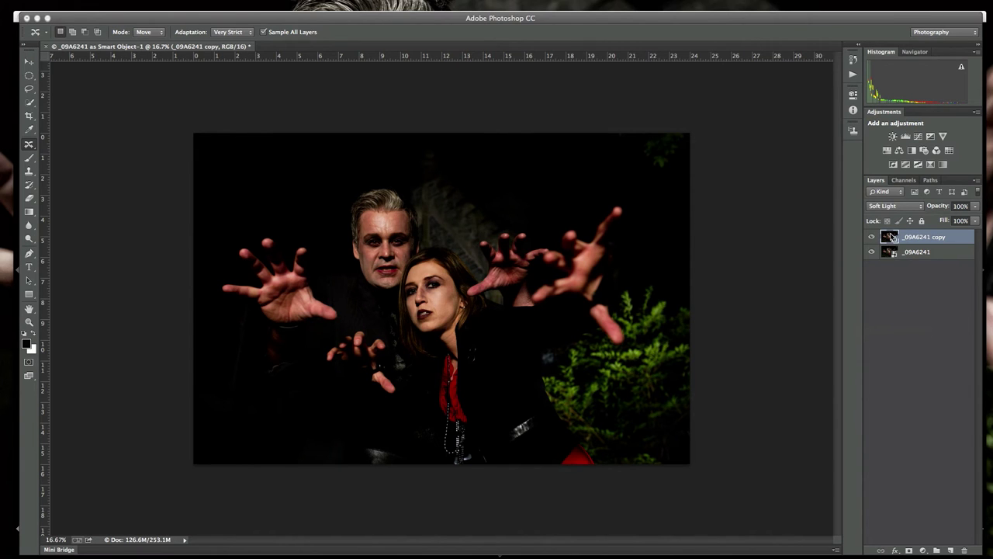
# Convert the copied smart object to grayscale in Camera Raw and adjust the Oranges and Yellows of its grayscale mix.
pyautogui.doubleClick(892, 237)
pyautogui.click(857, 127)
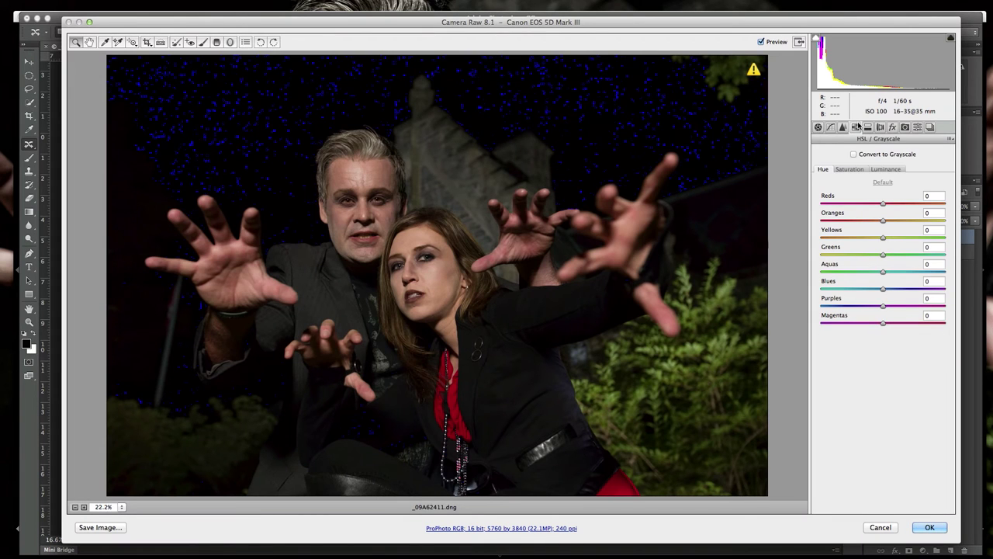
pyautogui.click(854, 154)
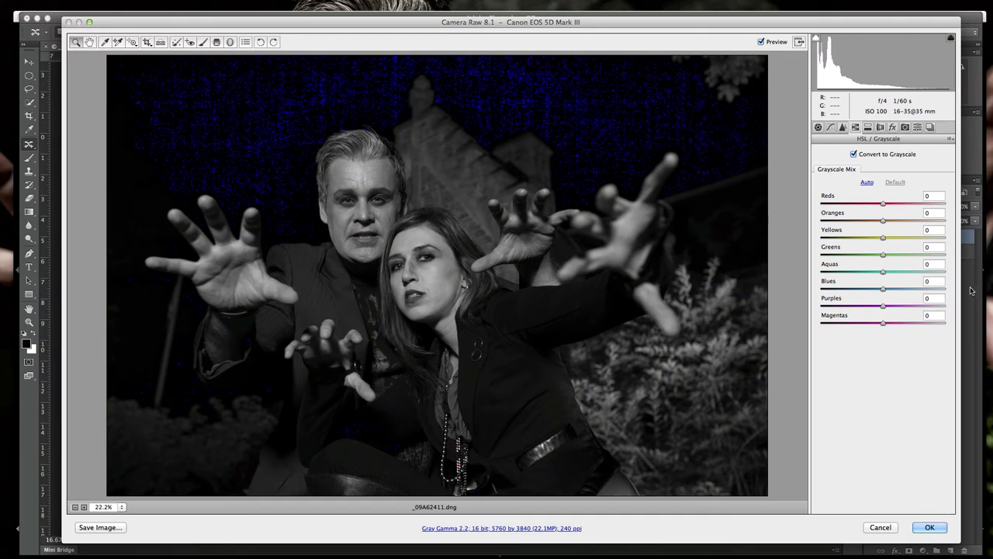
pyautogui.moveTo(883, 221); pyautogui.dragTo(887, 237)
pyautogui.click(931, 527)
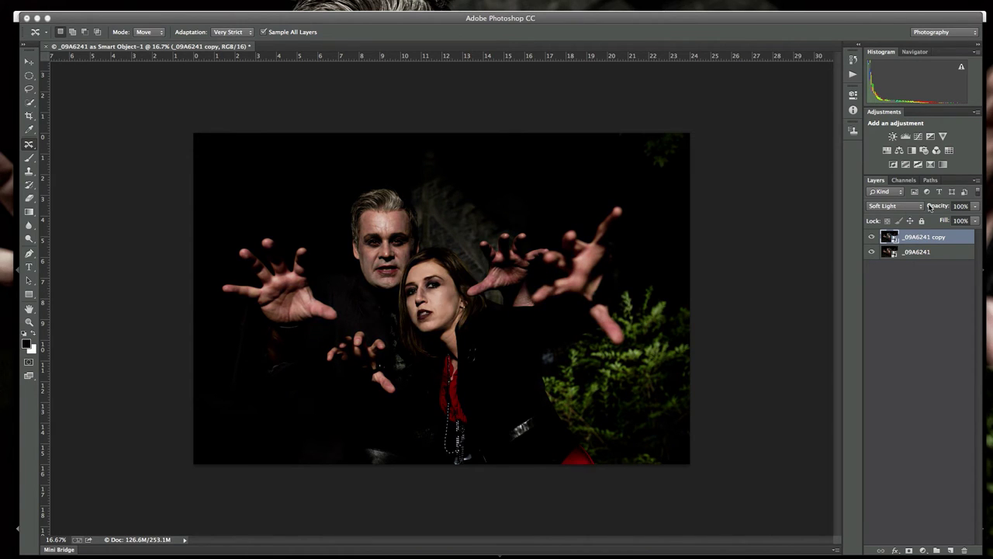
# Lower the opacity of the Soft Light copy layer to 39%.
pyautogui.moveTo(940, 207); pyautogui.dragTo(906, 207)
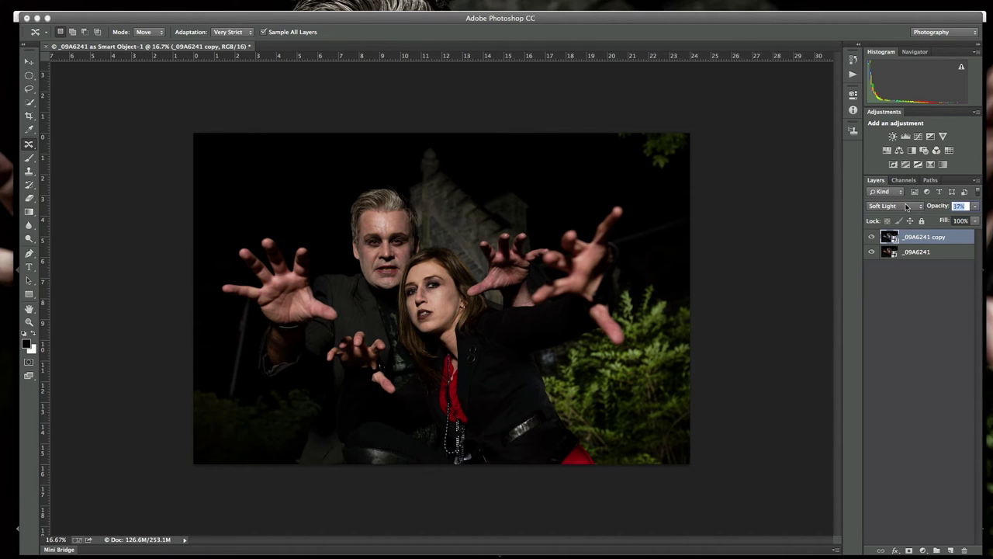
pyautogui.moveTo(907, 207); pyautogui.dragTo(908, 207)
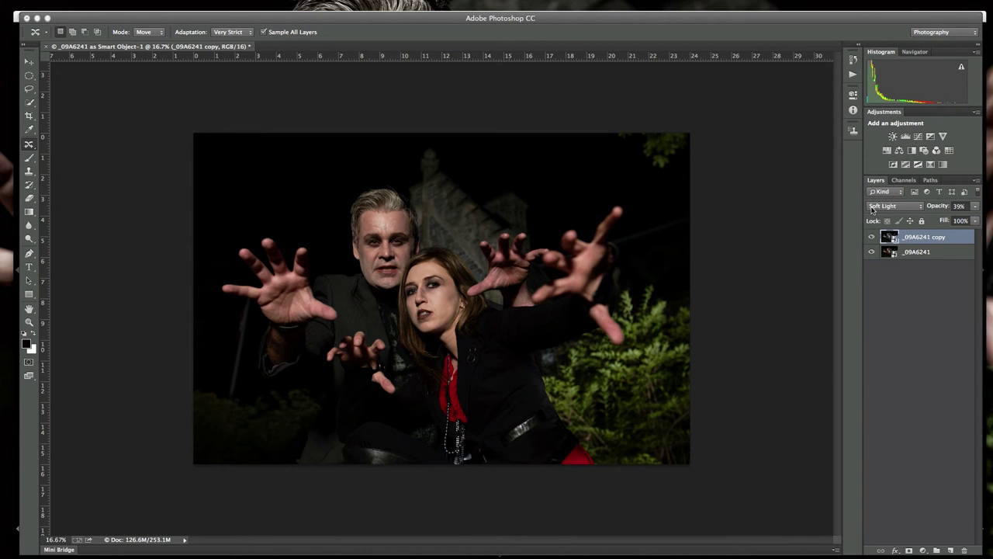
# Toggle the Soft Light copy's visibility repeatedly to compare the image with and without its contrast effect.
pyautogui.press('super+plus')
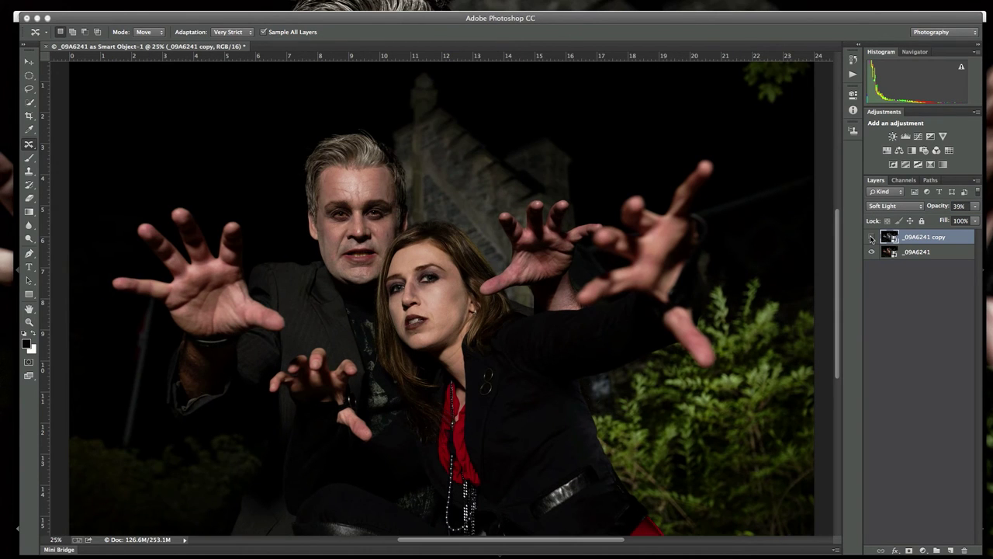
pyautogui.click(871, 238)
pyautogui.click(872, 237)
pyautogui.click(872, 238)
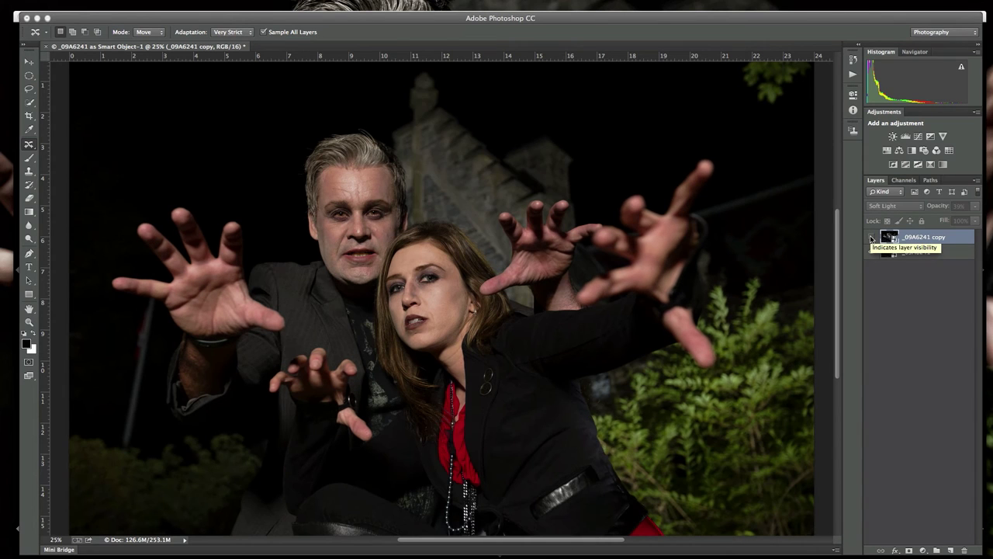
pyautogui.click(872, 238)
pyautogui.click(871, 238)
pyautogui.click(872, 238)
pyautogui.click(872, 237)
pyautogui.click(872, 237)
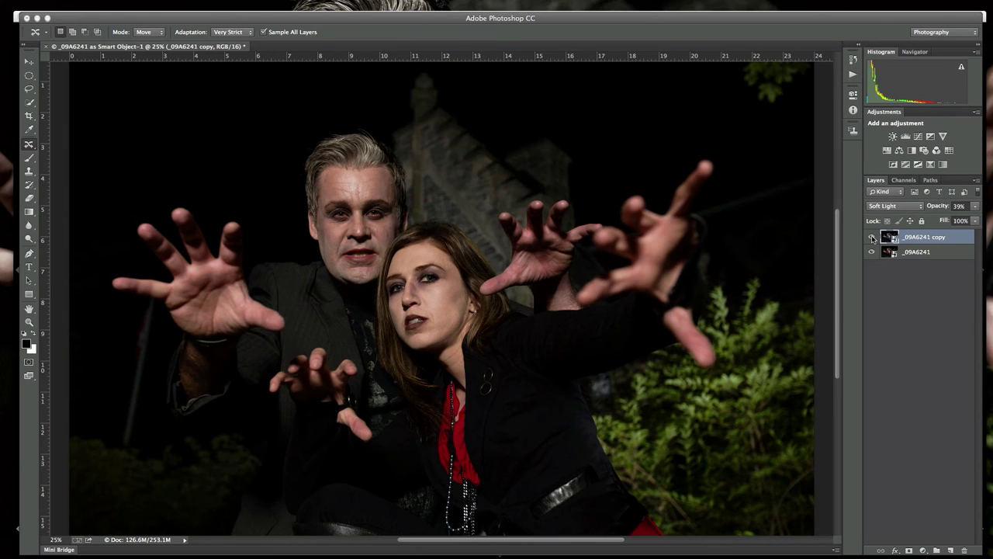
# Merge the two photo layers into one and duplicate the merged layer.
pyautogui.keyDown('shift'); pyautogui.click(919, 253); pyautogui.keyUp('shift')
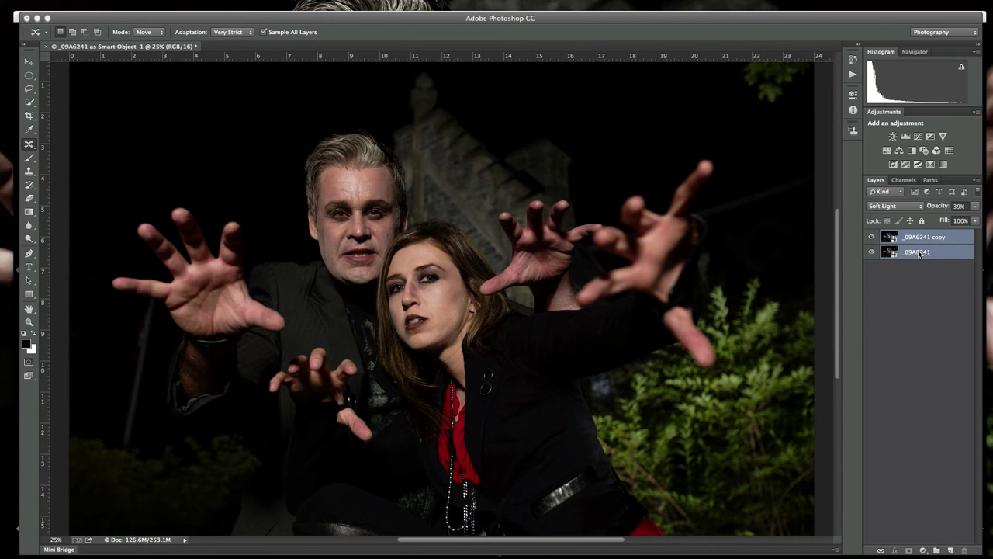
pyautogui.press('super+e')
pyautogui.press('super+j')
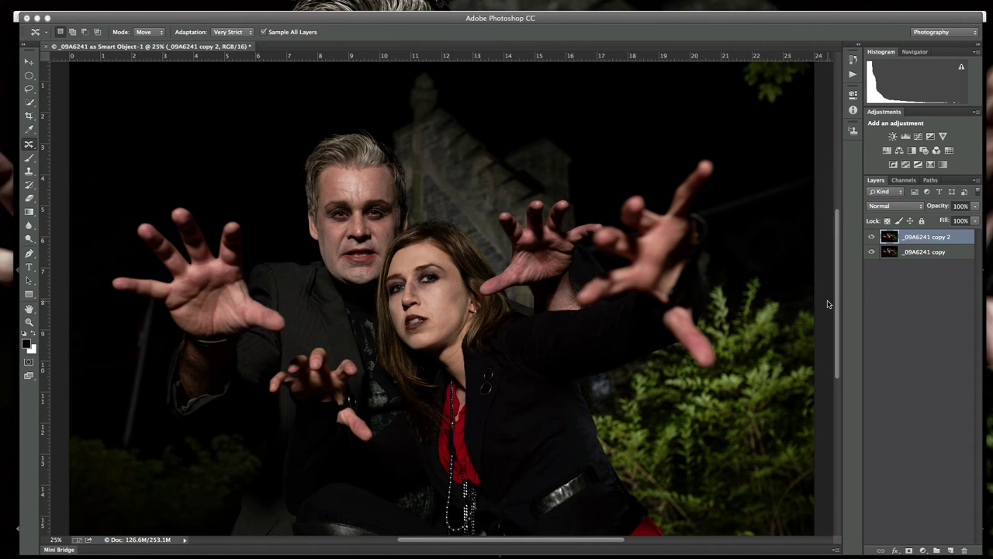
# Outline the pole beside the man's outstretched arm with the Content-Aware Move tool, remove it with a Content-Aware fill at 100% opacity, and deselect.
pyautogui.press('super+minus')
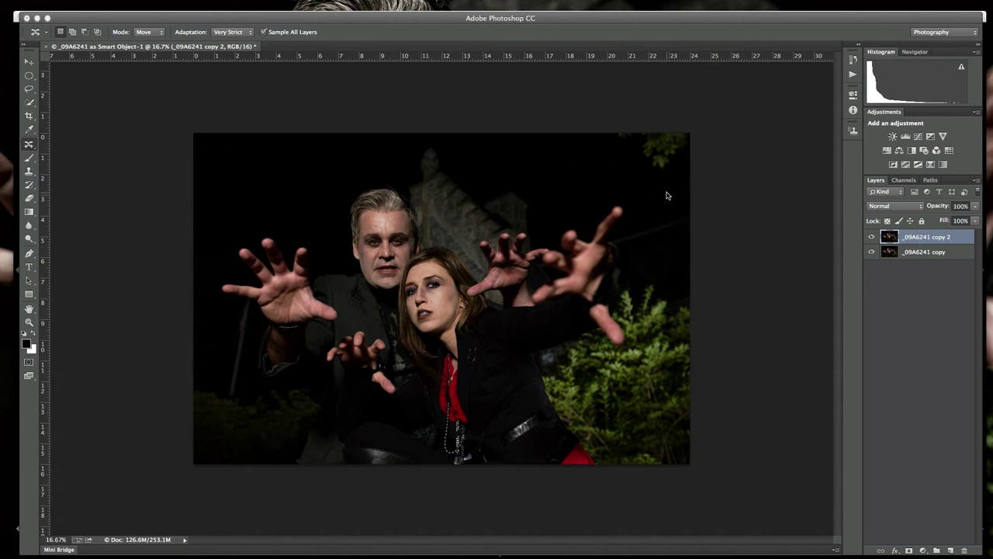
pyautogui.press('super+equal')
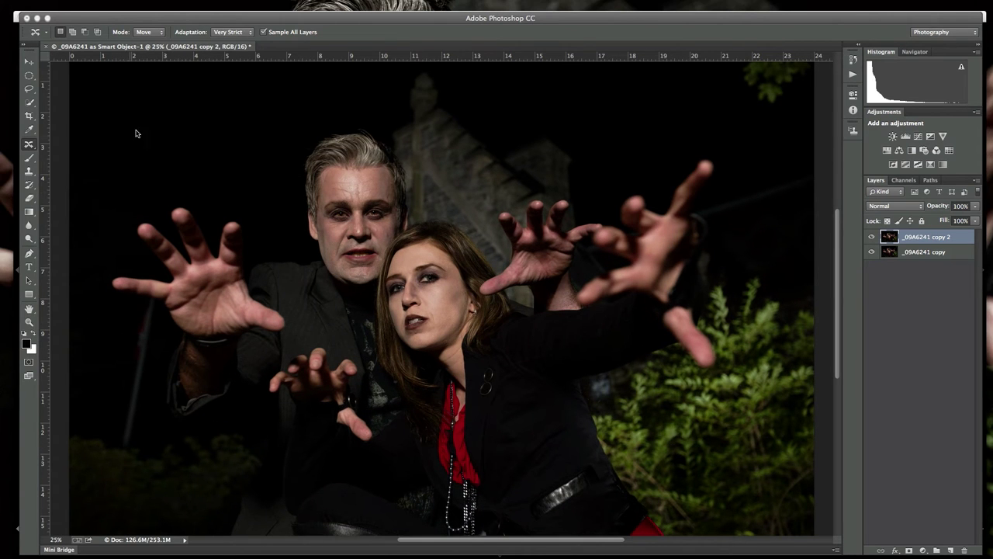
pyautogui.click(29, 145)
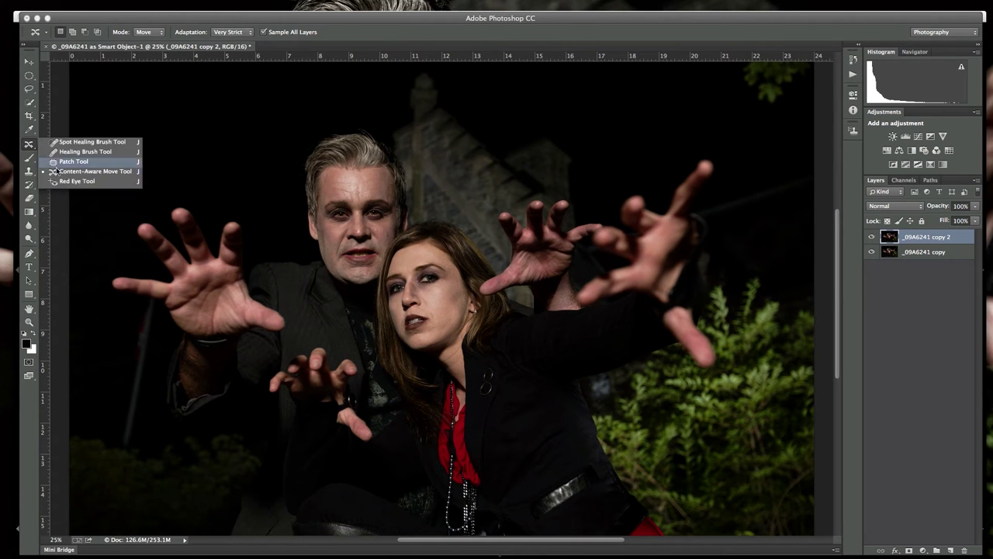
pyautogui.click(89, 171)
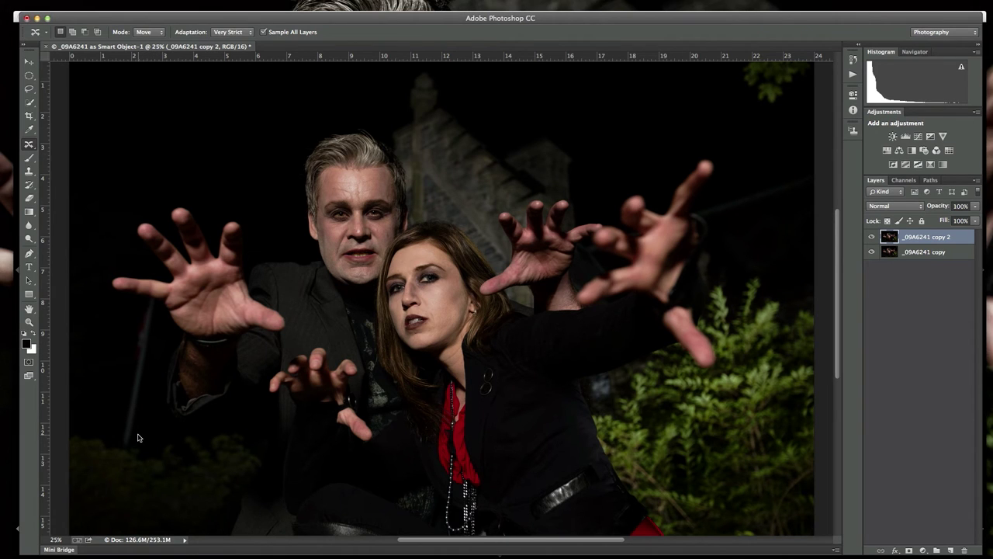
pyautogui.moveTo(138, 444)
pyautogui.mouseDown()
pyautogui.moveTo(125, 450)
pyautogui.moveTo(119, 432)
pyautogui.moveTo(148, 302)
pyautogui.moveTo(157, 310)
pyautogui.moveTo(137, 445)
pyautogui.mouseUp()
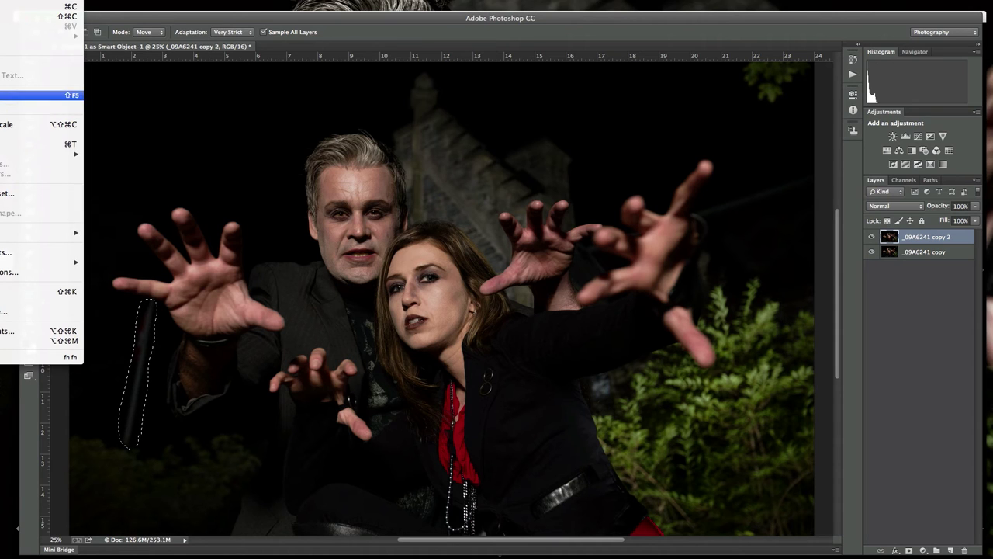
pyautogui.hotkey('shift', 'BackSpace')
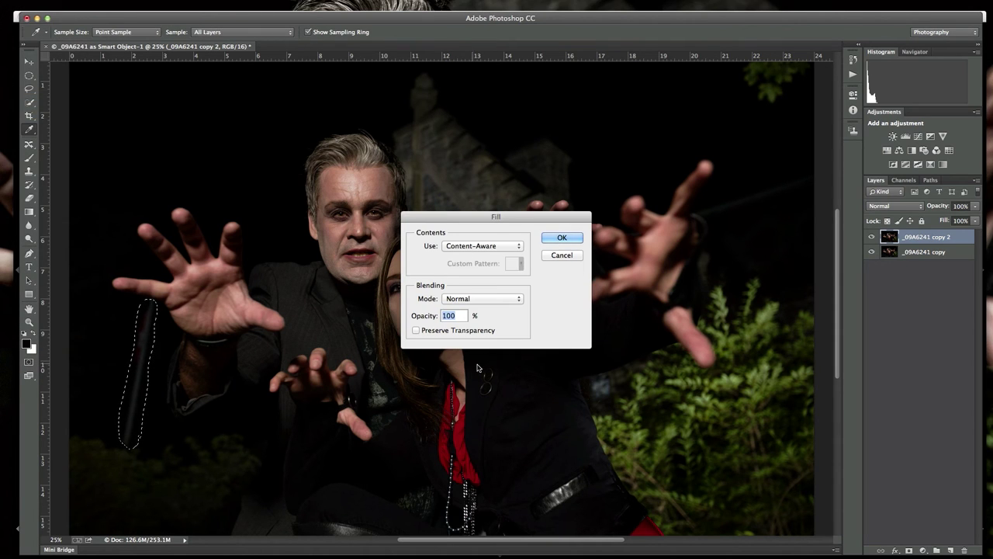
pyautogui.click(547, 241)
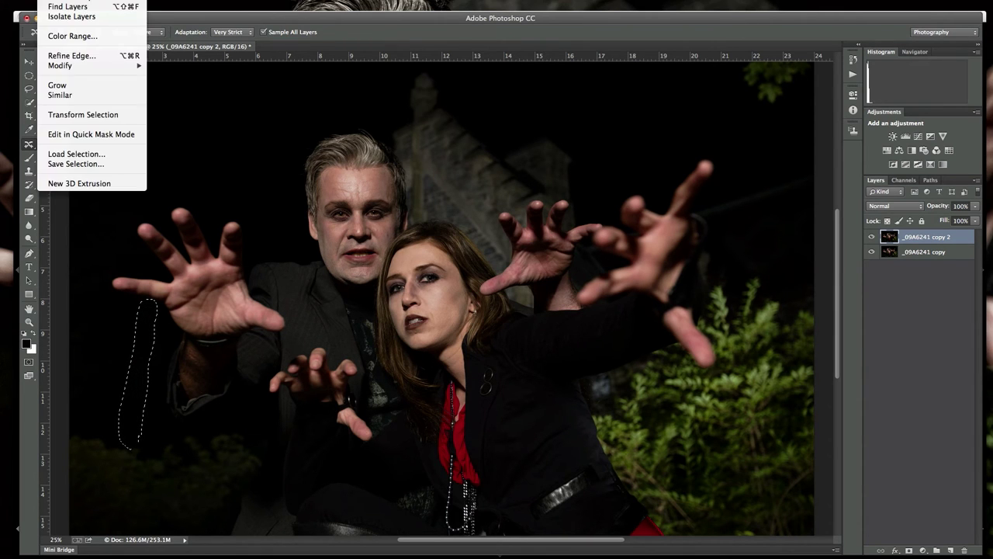
pyautogui.press('super+d')
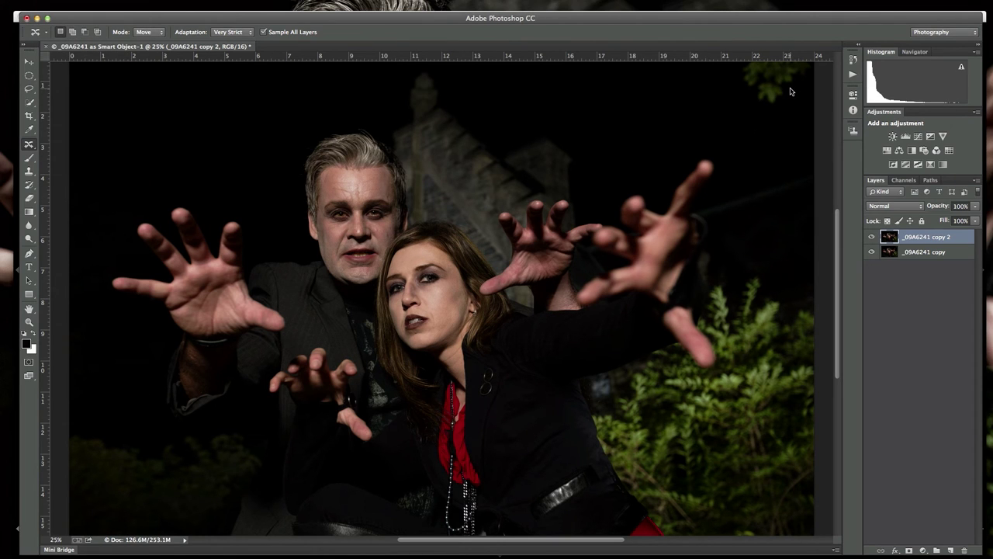
# Outline the green leaves in the photo's upper-right corner, remove them with a Content-Aware fill at 100% opacity, and deselect.
pyautogui.press('super+minus')
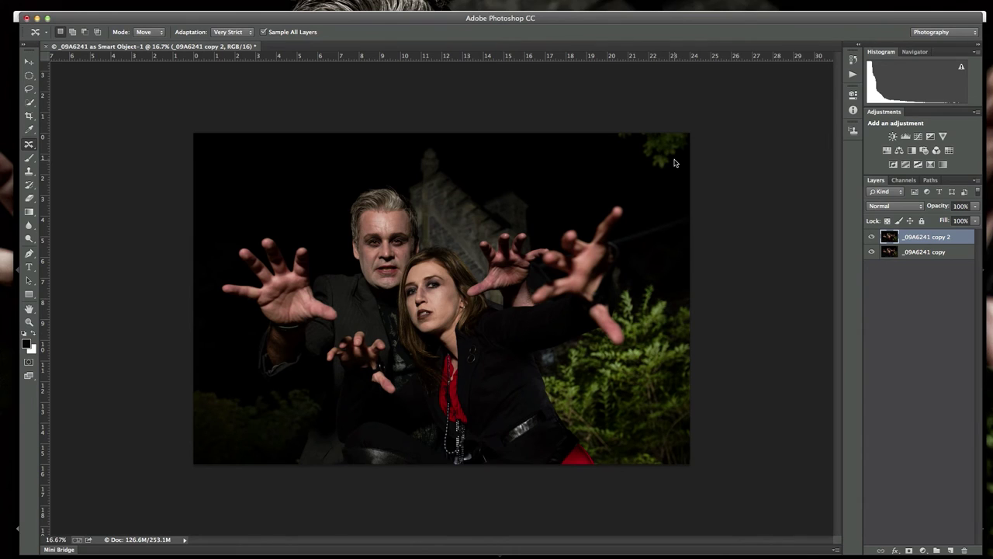
pyautogui.moveTo(674, 164)
pyautogui.mouseDown()
pyautogui.moveTo(660, 171)
pyautogui.moveTo(619, 141)
pyautogui.moveTo(635, 128)
pyautogui.moveTo(706, 128)
pyautogui.moveTo(675, 164)
pyautogui.mouseUp()
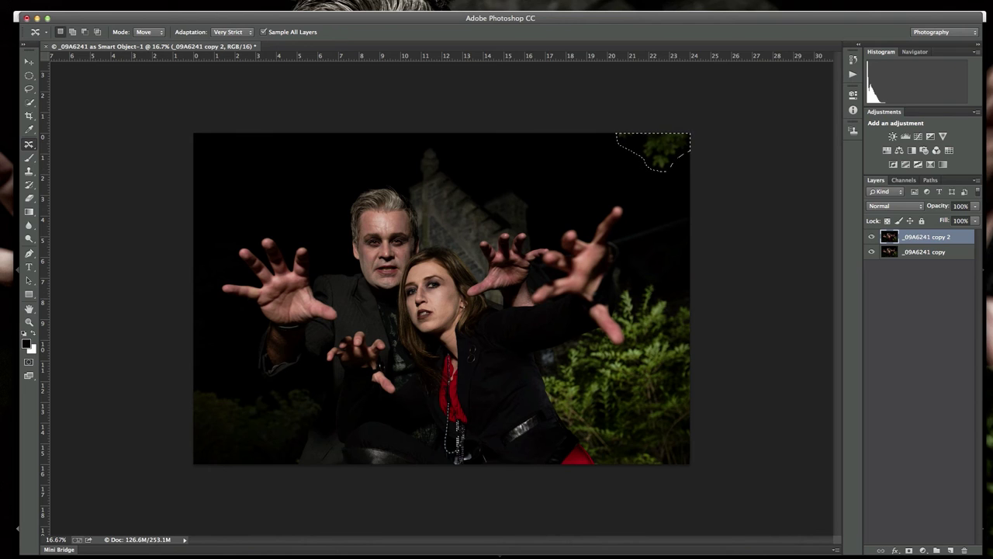
pyautogui.click(4, 0)
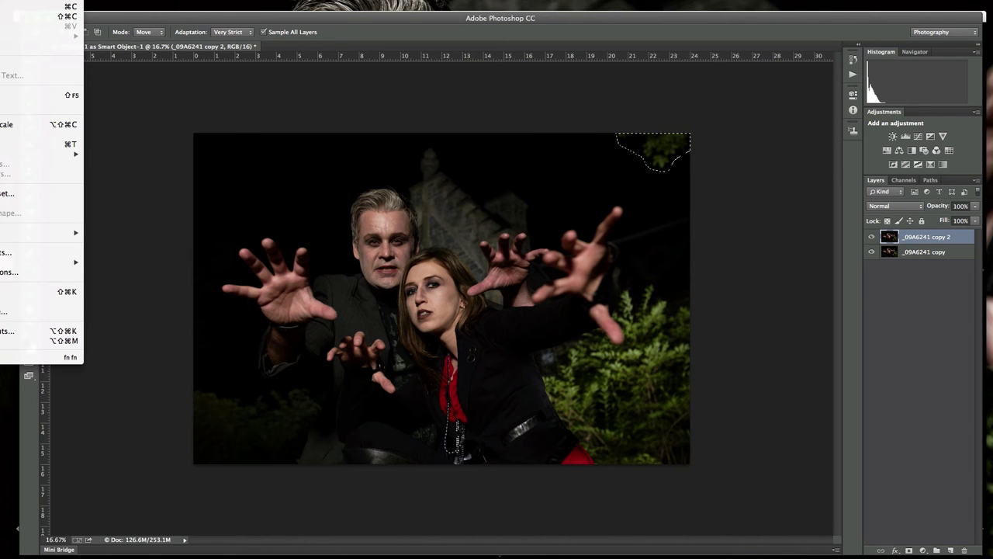
pyautogui.click(31, 95)
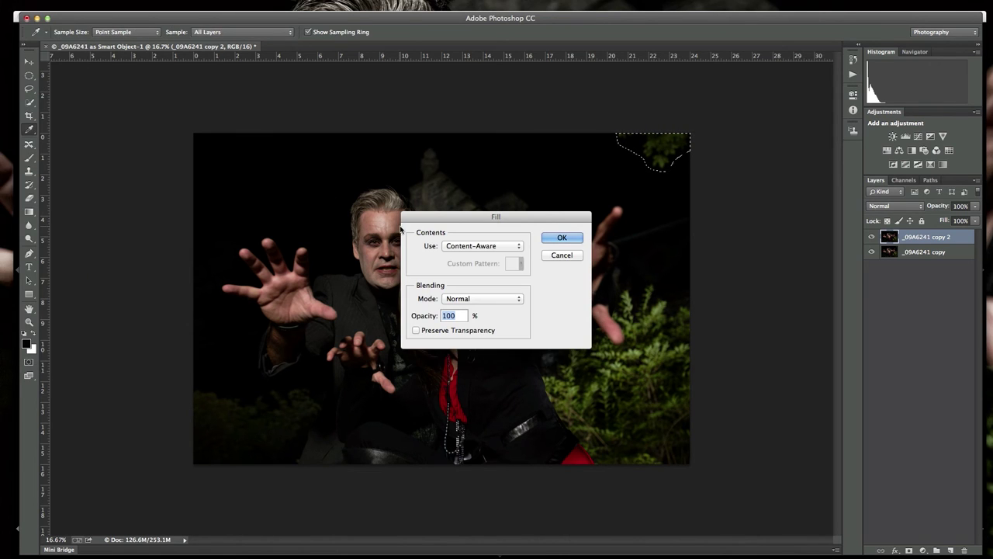
pyautogui.click(551, 238)
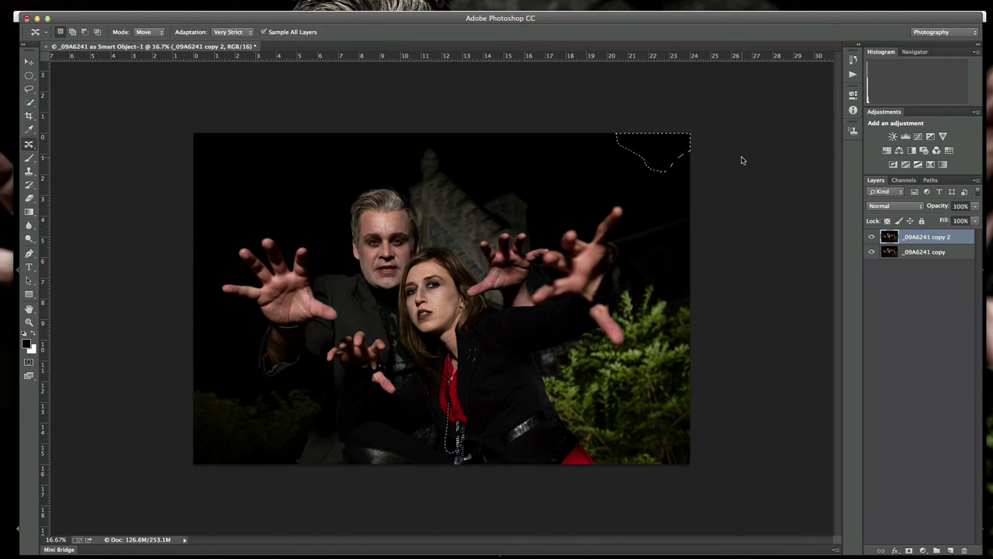
pyautogui.press('super+plus')
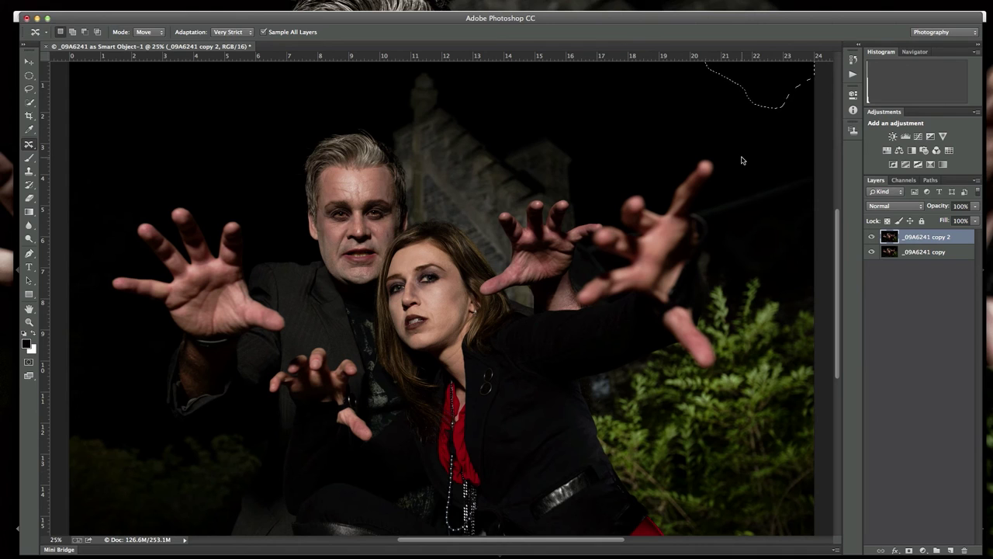
pyautogui.click(55, 0)
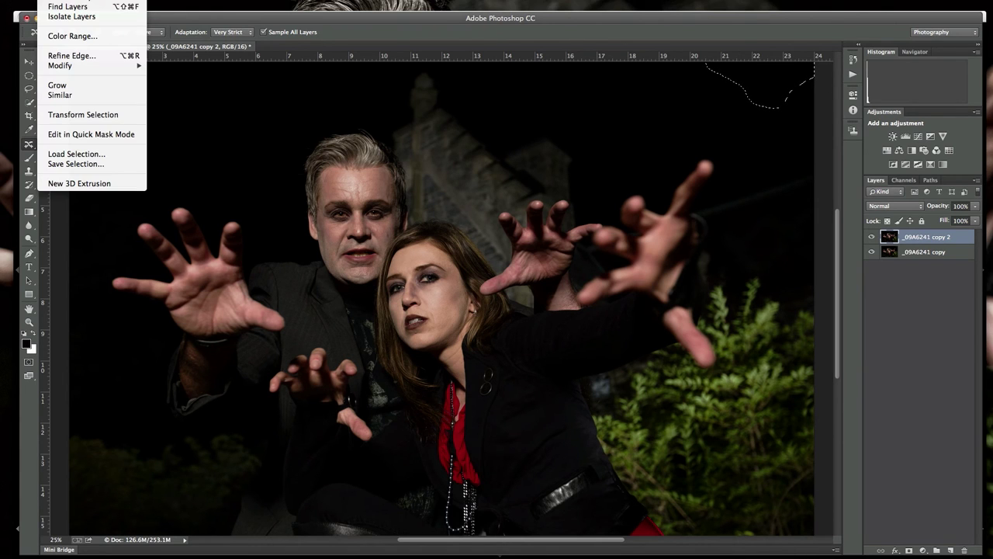
pyautogui.press('super+d')
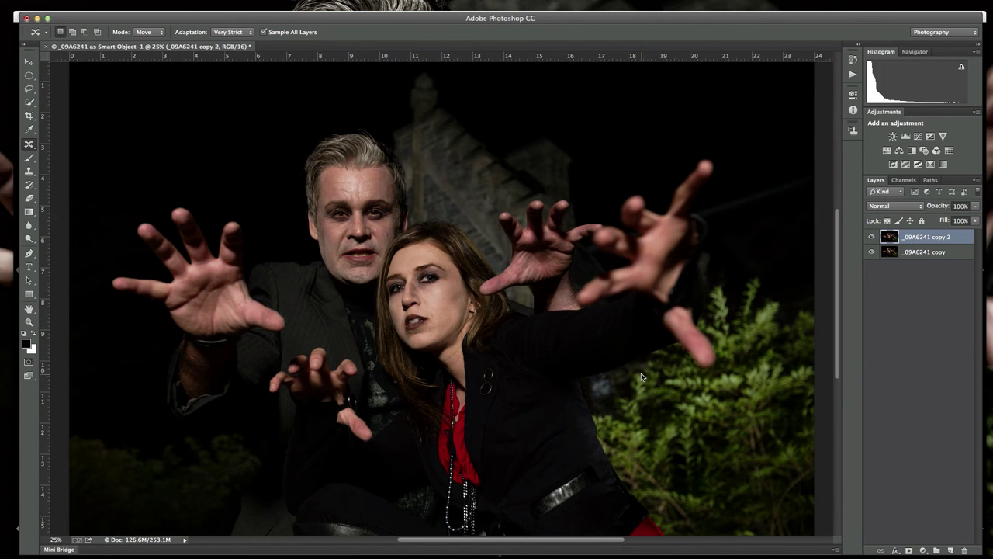
# Stamp all visible layers into a new merged layer at the top of the layer stack.
pyautogui.press('super+minus')
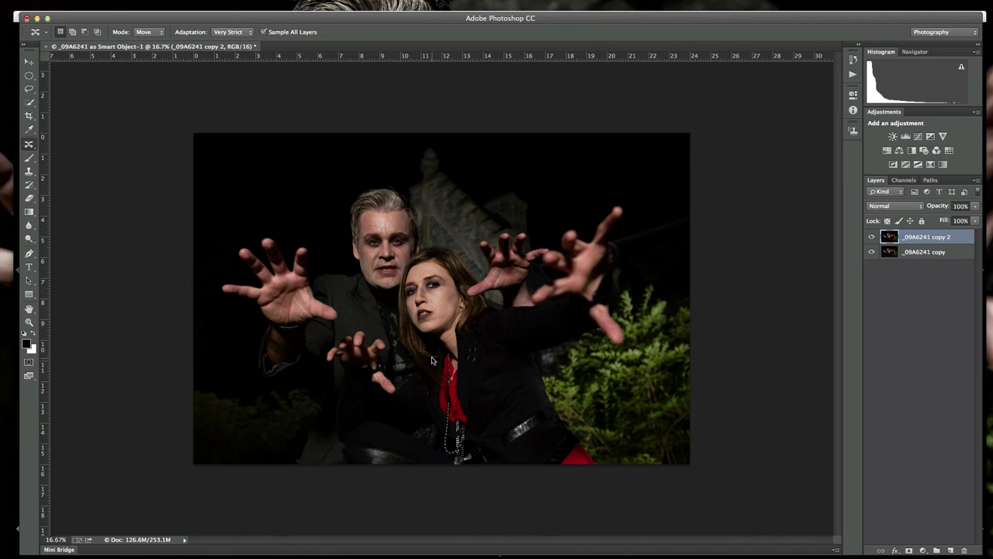
pyautogui.press('super+equal')
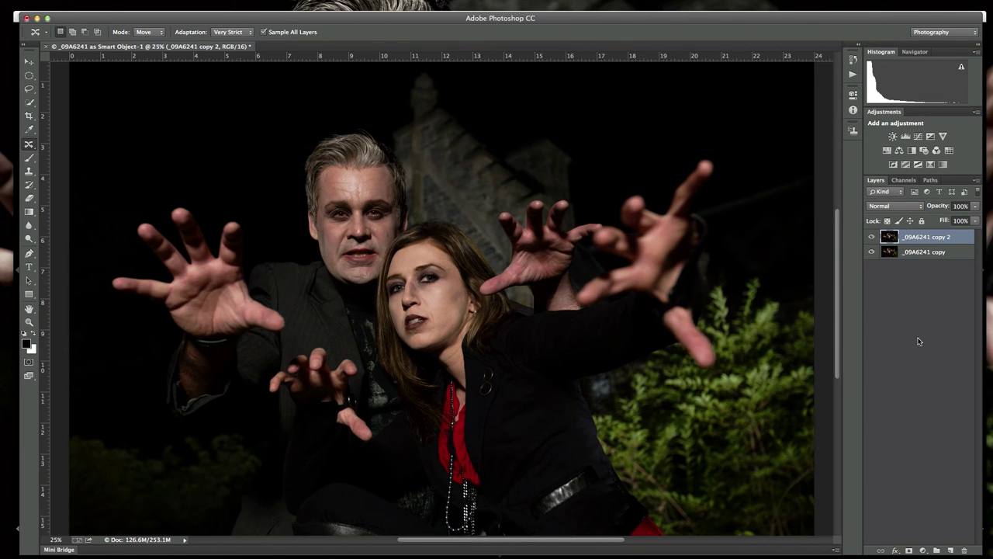
pyautogui.press('super+alt+shift+e')
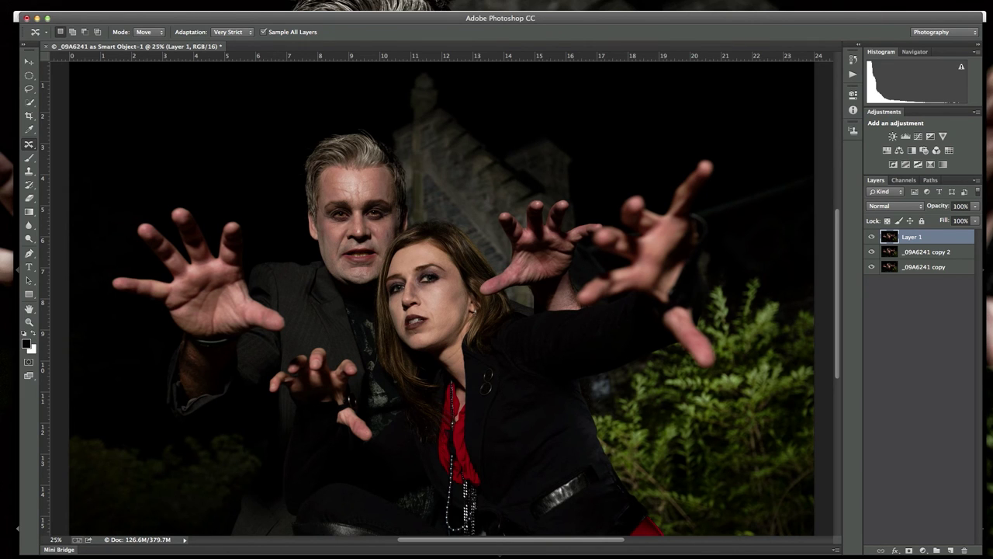
# Apply the Topaz Adjust 5 filter to the stamped layer with the Gritty I preset from the Vibrant Collection.
pyautogui.click(82, 0)
pyautogui.moveTo(138, 174)
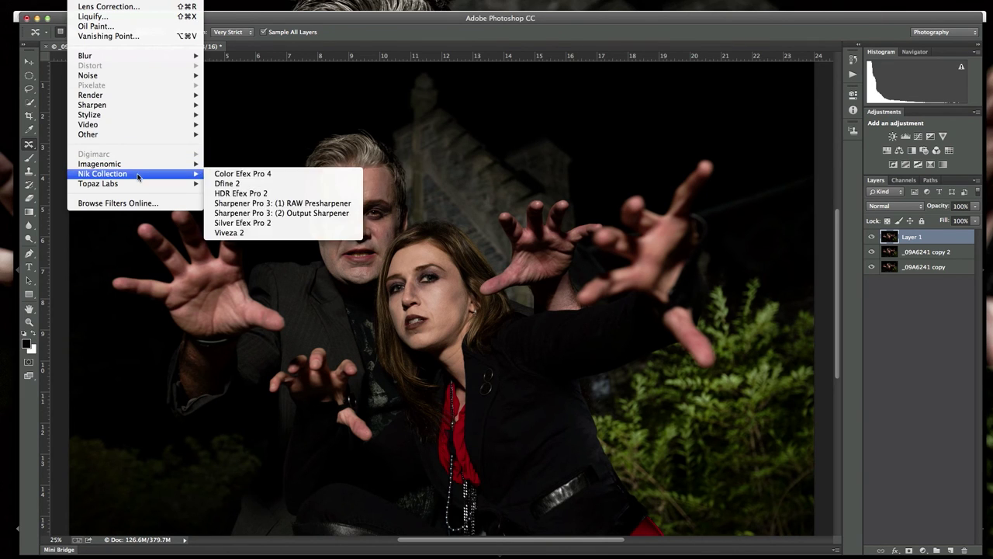
pyautogui.click(253, 184)
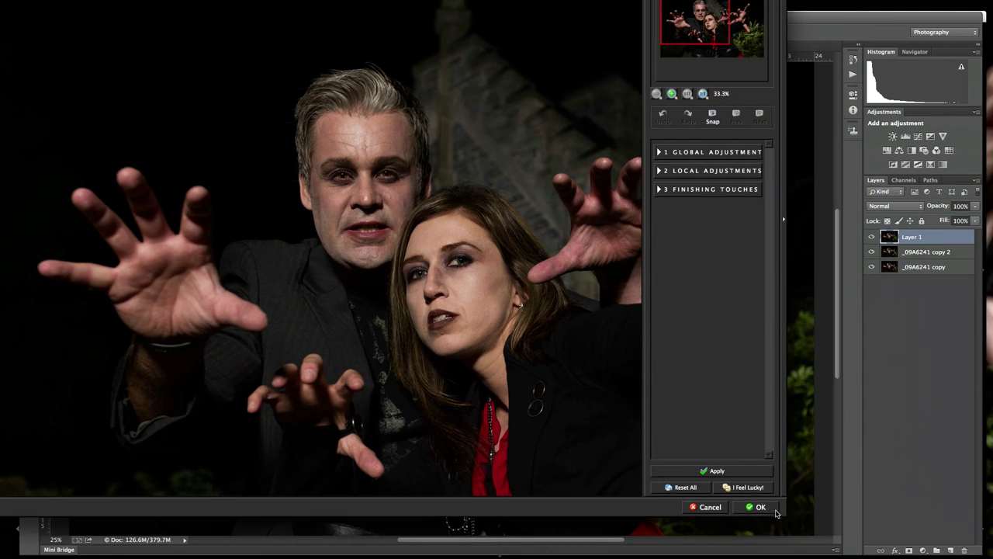
pyautogui.moveTo(762, 508); pyautogui.dragTo(743, 431)
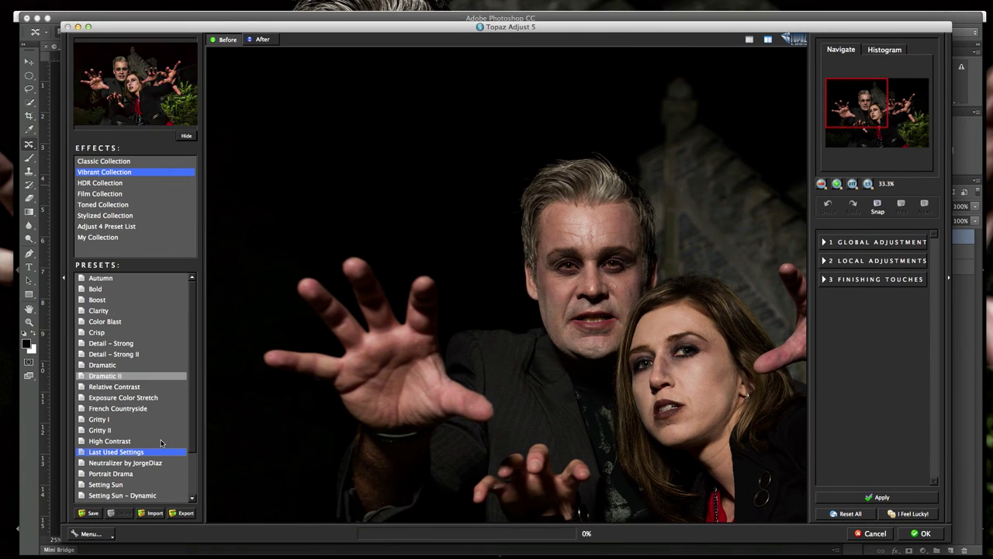
pyautogui.click(109, 420)
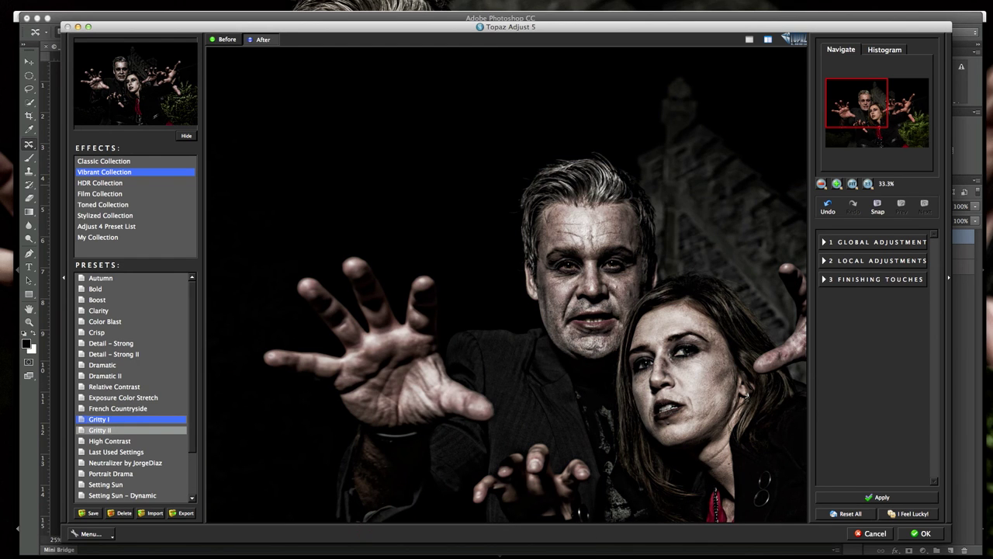
pyautogui.click(921, 533)
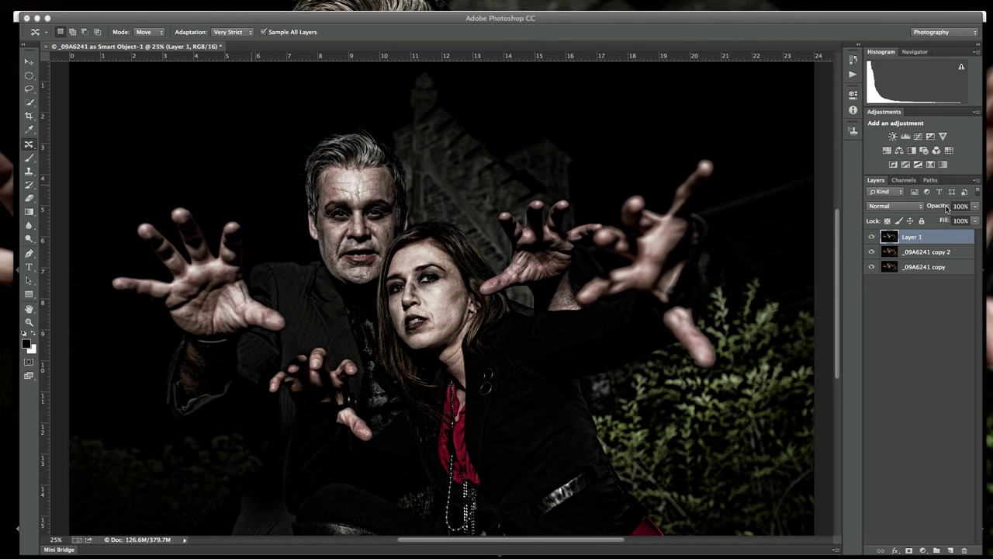
# Lower the opacity of the filtered Layer 1 to 70%.
pyautogui.moveTo(946, 208); pyautogui.dragTo(936, 208)
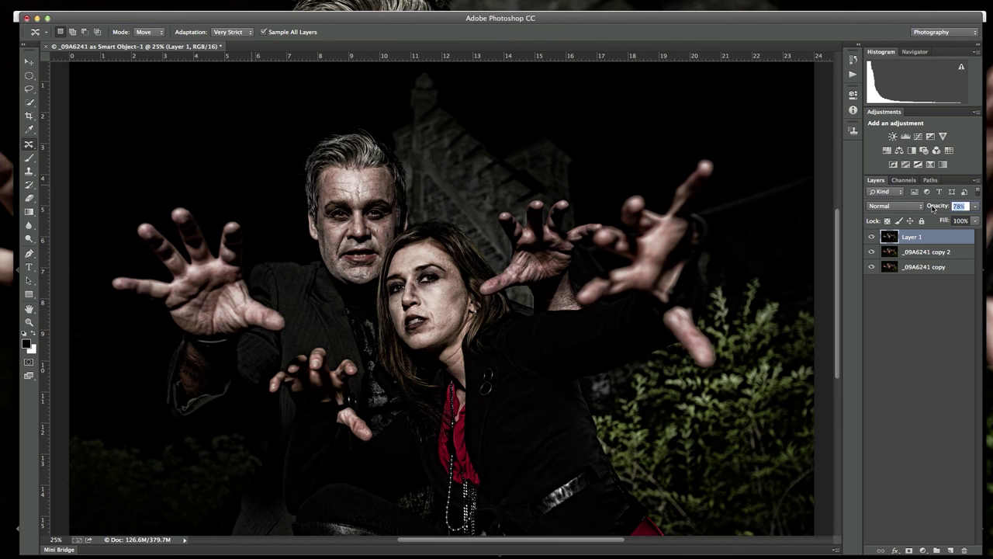
pyautogui.moveTo(931, 208); pyautogui.dragTo(926, 207)
pyautogui.moveTo(926, 208); pyautogui.dragTo(934, 207)
# Compare the portrait with and without the gritty effect by toggling Layer 1's visibility, and examine it at different magnifications.
pyautogui.click(872, 238)
pyautogui.click(872, 237)
pyautogui.click(873, 237)
pyautogui.click(872, 238)
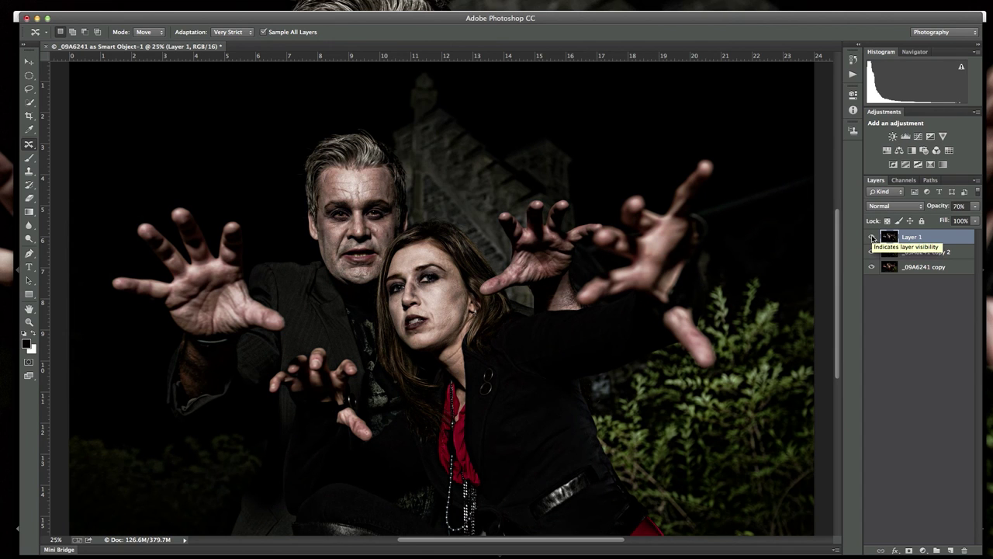
pyautogui.click(872, 238)
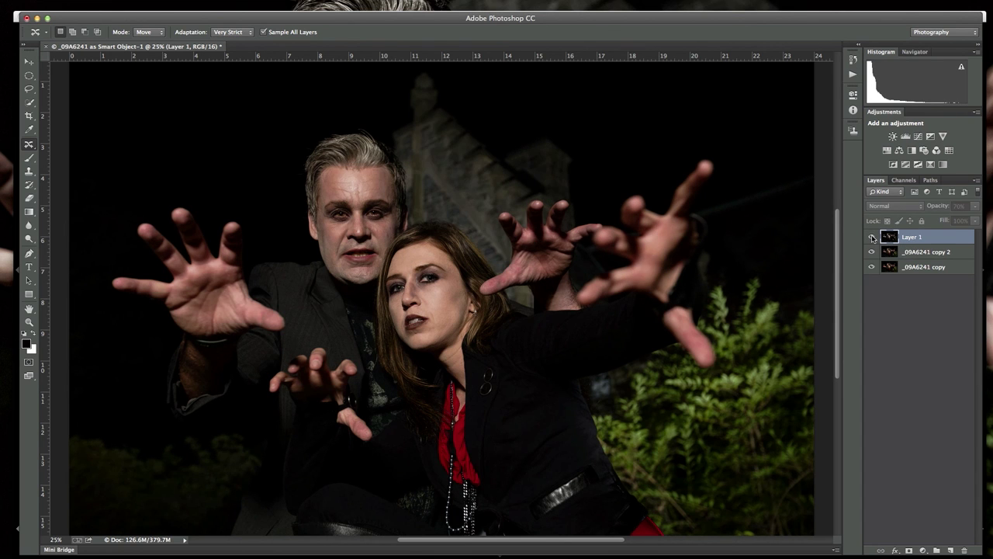
pyautogui.click(872, 238)
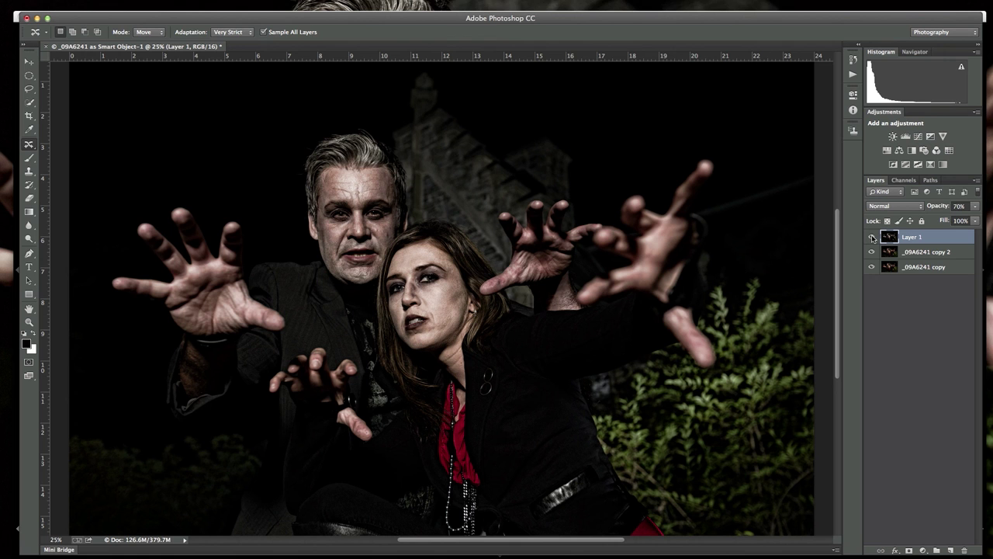
pyautogui.press('super+minus')
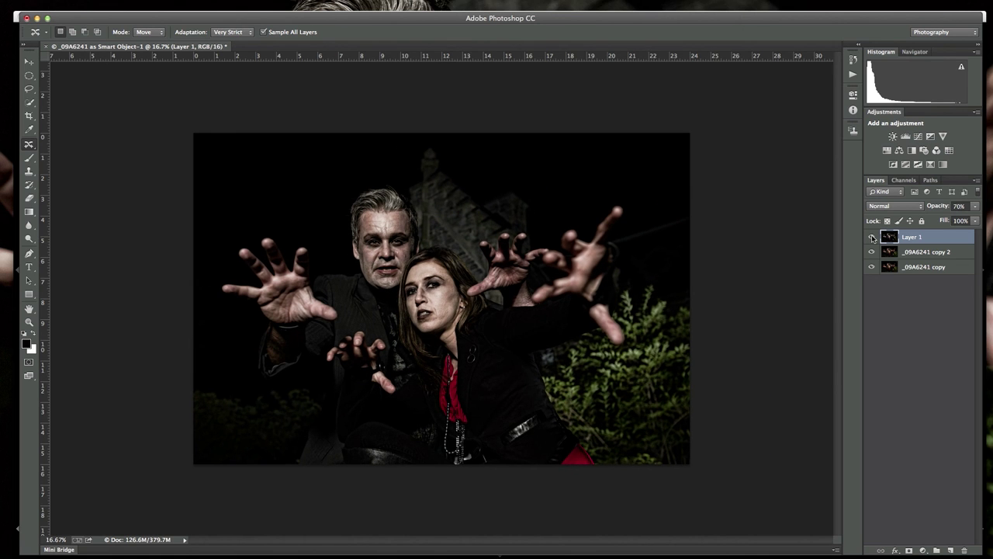
pyautogui.press('super+plus')
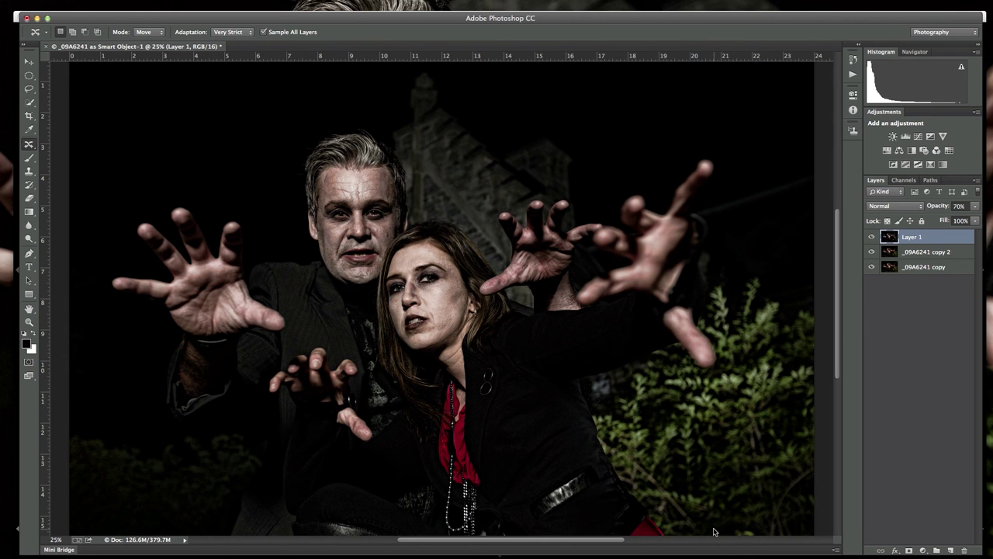
pyautogui.press('super+minus')
pyautogui.press('super+plus')
pyautogui.click(871, 236)
pyautogui.click(870, 236)
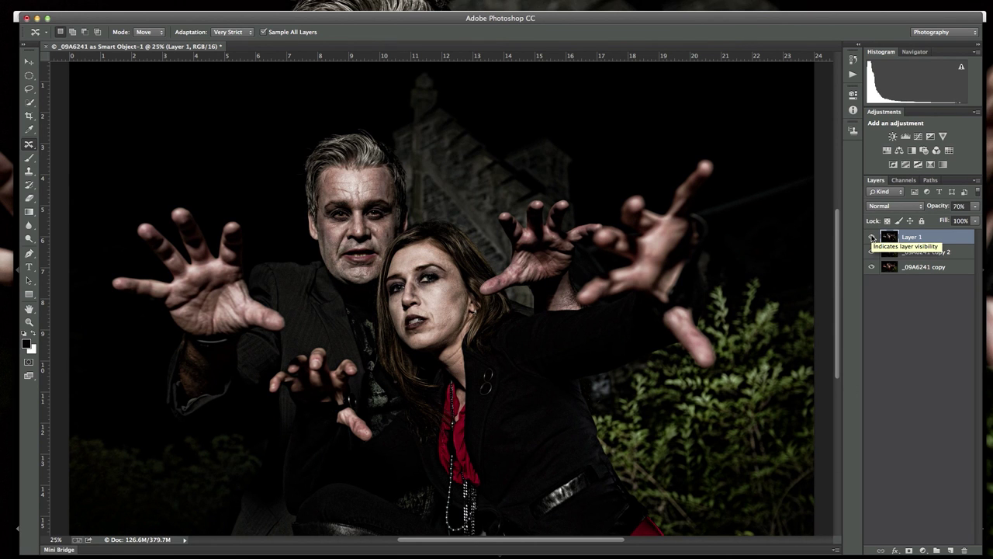